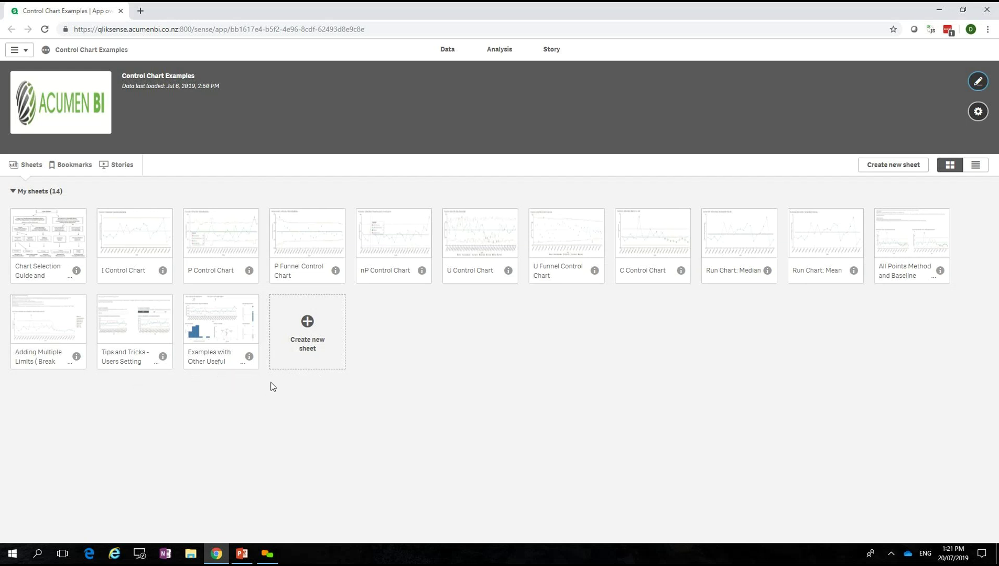
Create a new sheet and place the Acumen control chart extension on it in edit mode
left_click(315, 335)
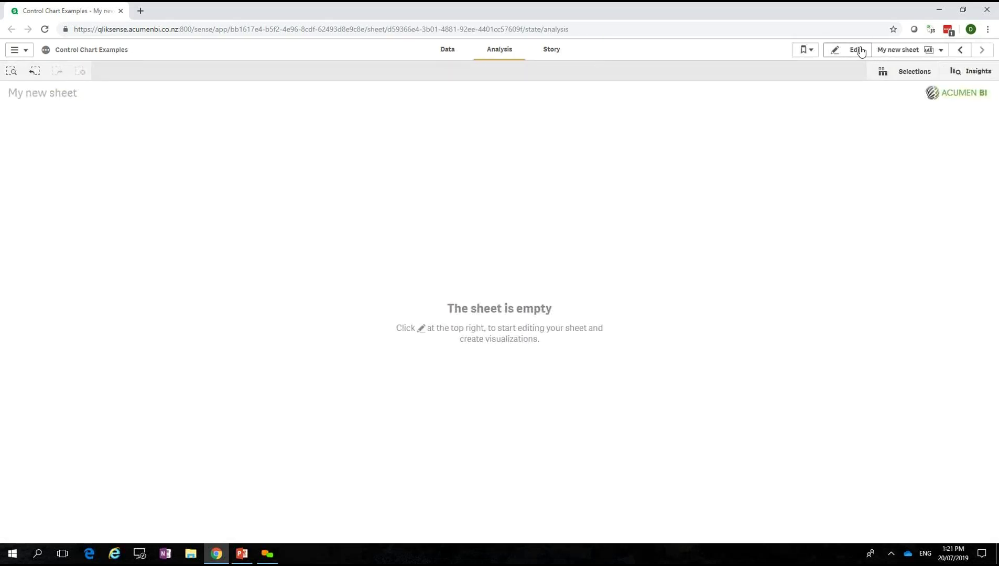
left_click(857, 50)
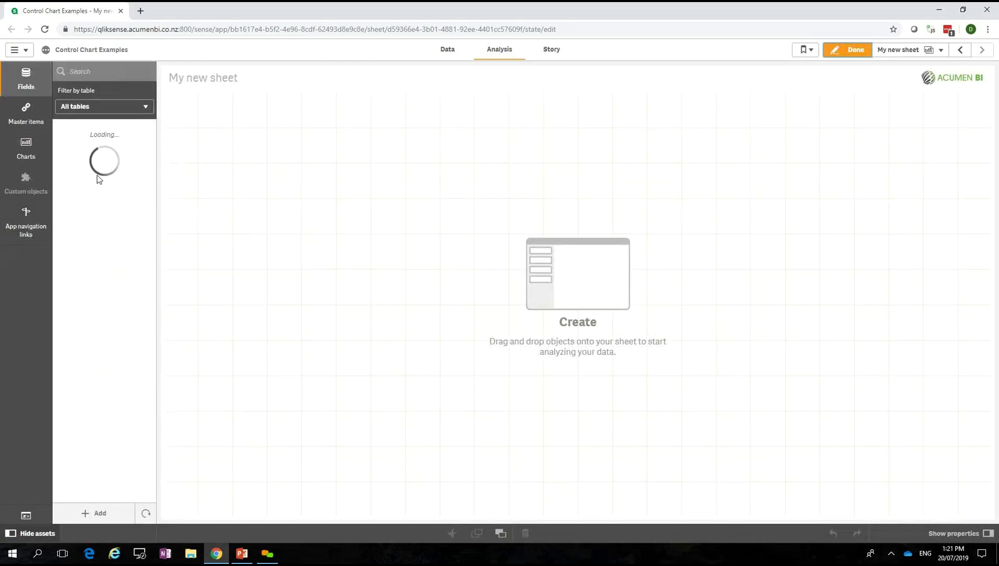
left_click(32, 190)
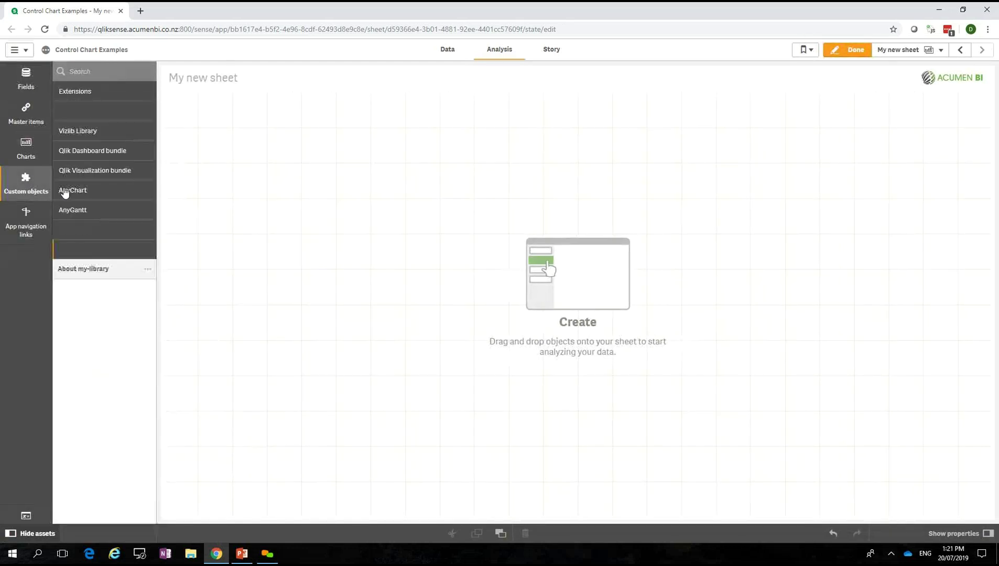
left_click(83, 93)
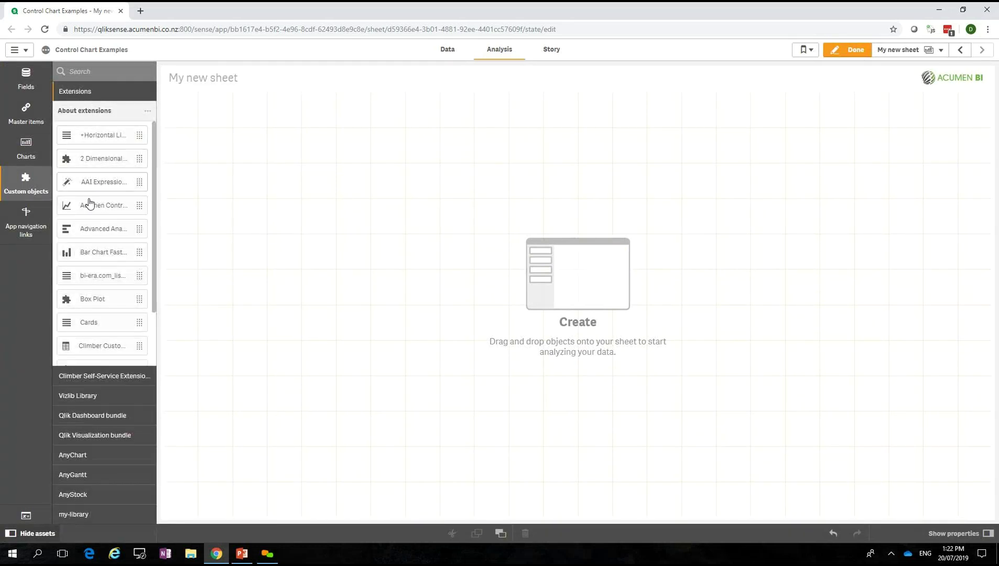
left_click_drag(138, 215, 408, 239)
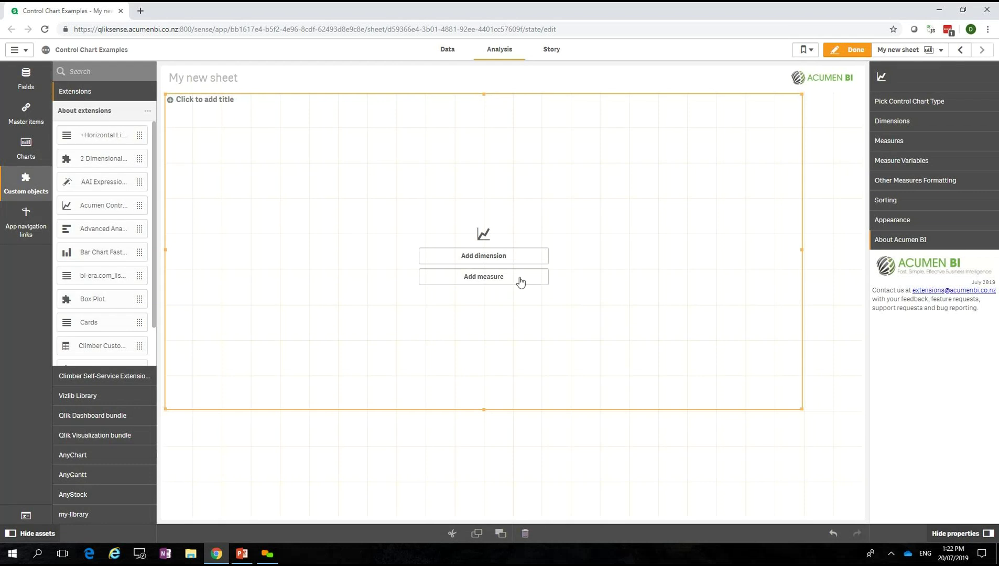
Add U_Month as the control chart's dimension
left_click(499, 263)
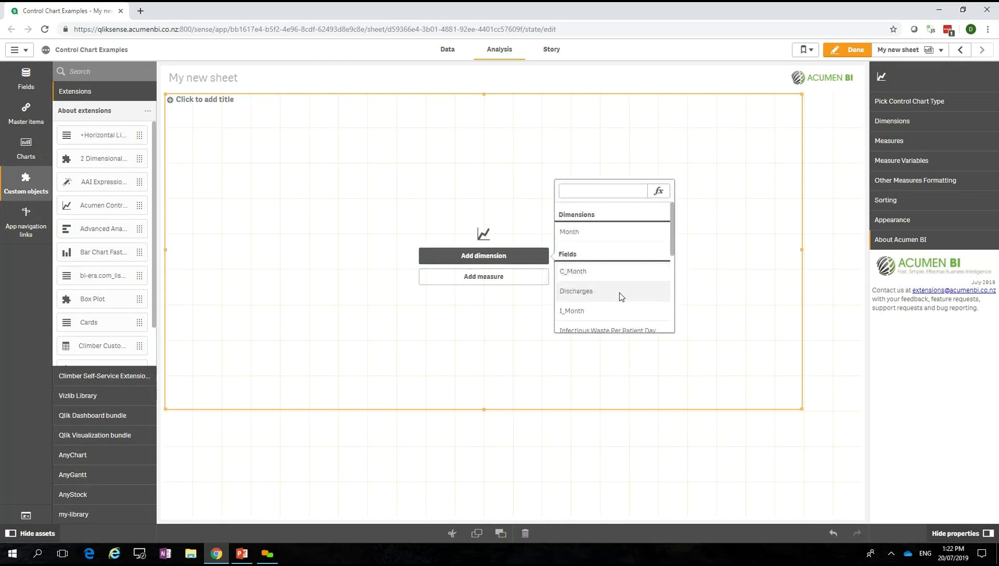
scroll(620, 296, "down", 5)
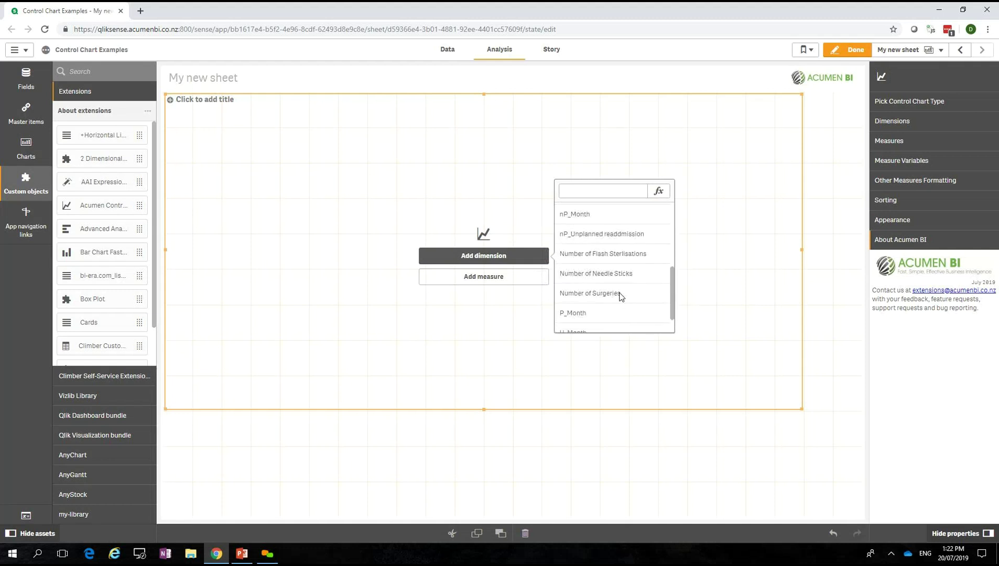
scroll(621, 299, "down", 1)
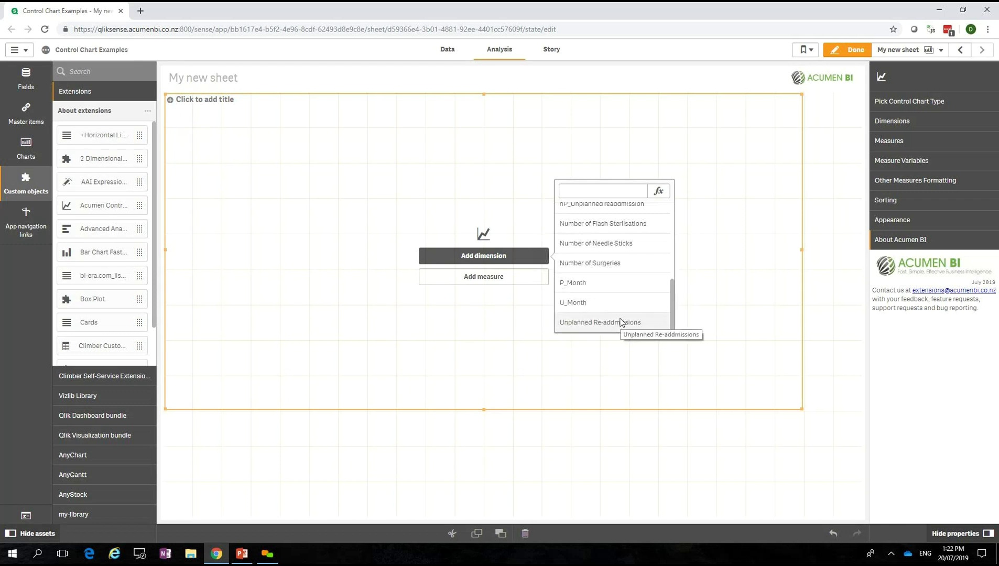
left_click(604, 297)
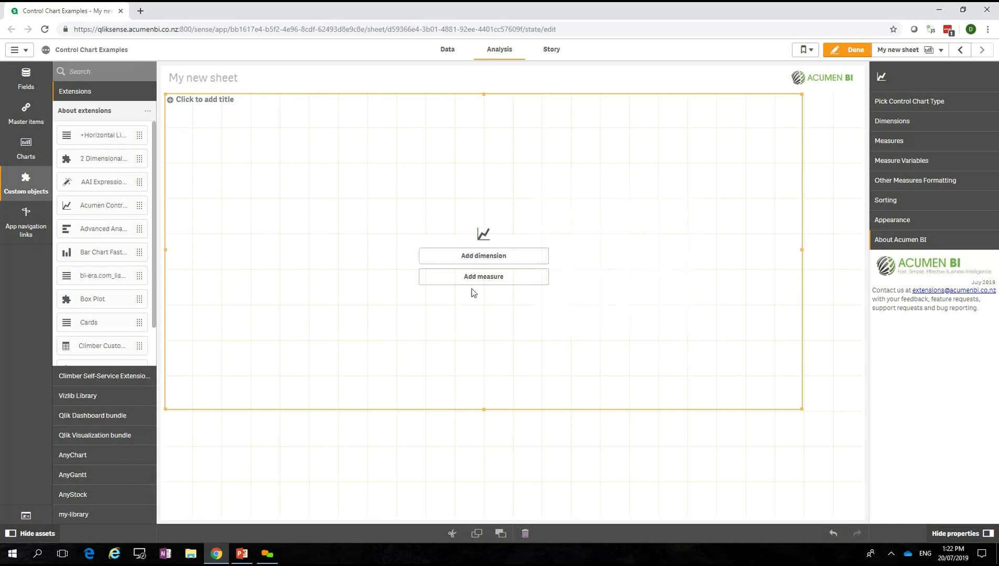
Add Sum([Number of Needle Sticks]) as the control chart's measure
left_click(494, 288)
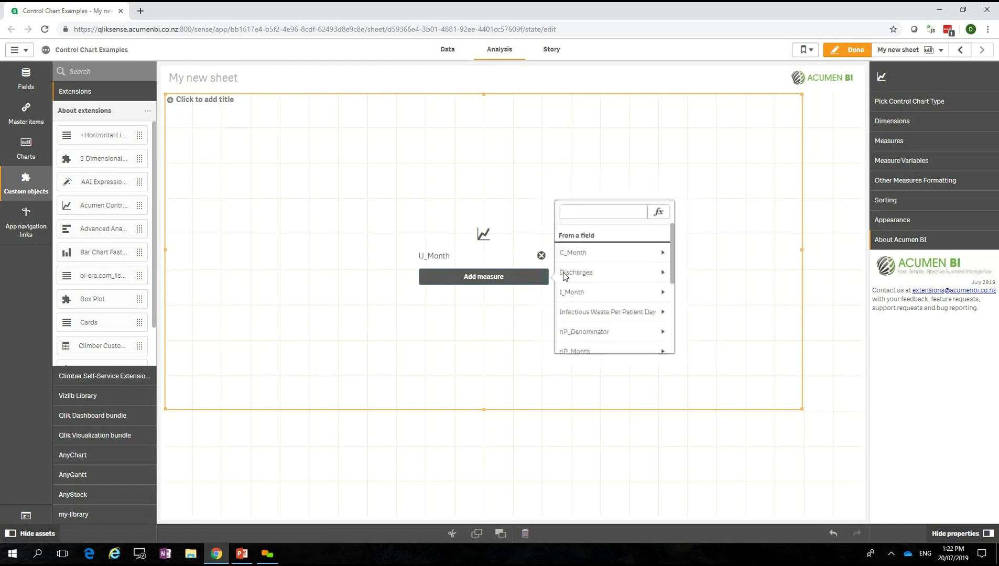
scroll(622, 291, "down", 3)
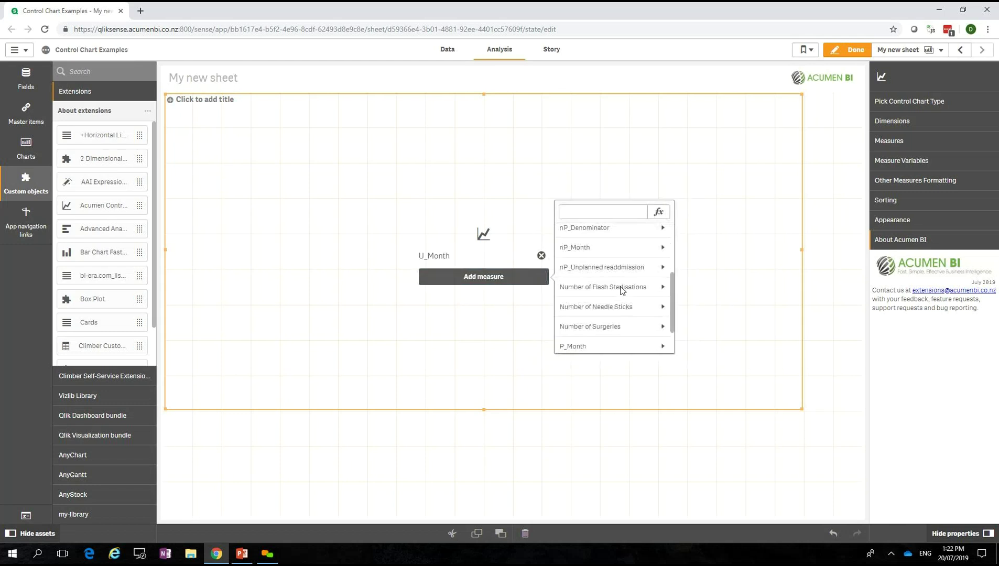
left_click(625, 308)
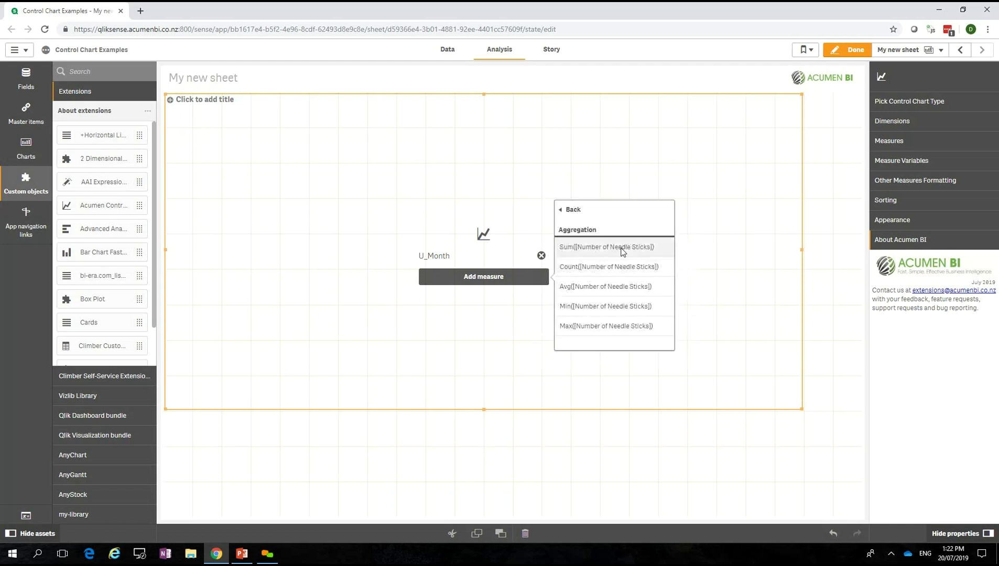
left_click(621, 247)
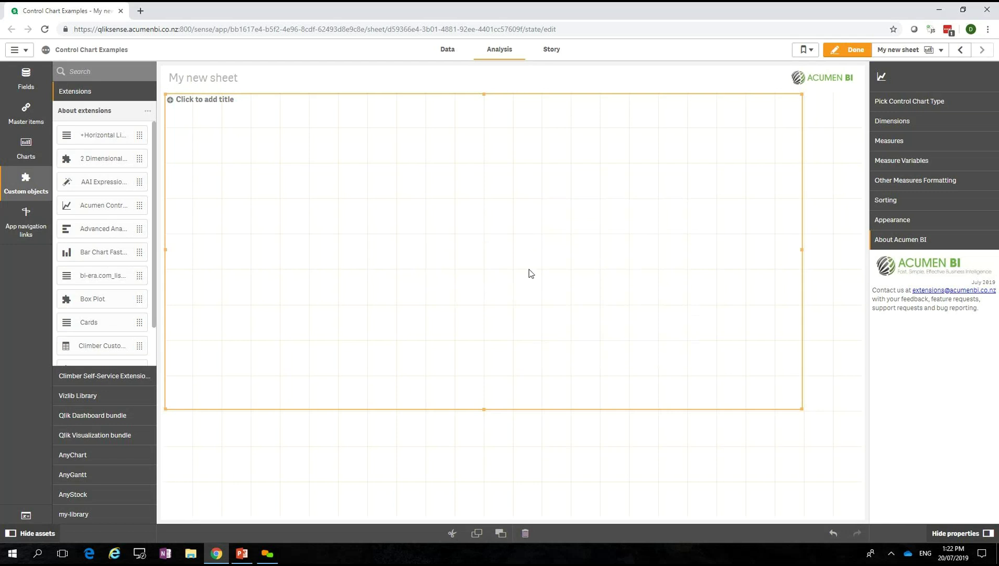
Replace the control chart's U_Month dimension with C_Month
left_click(911, 127)
left_click(911, 167)
left_click(985, 170)
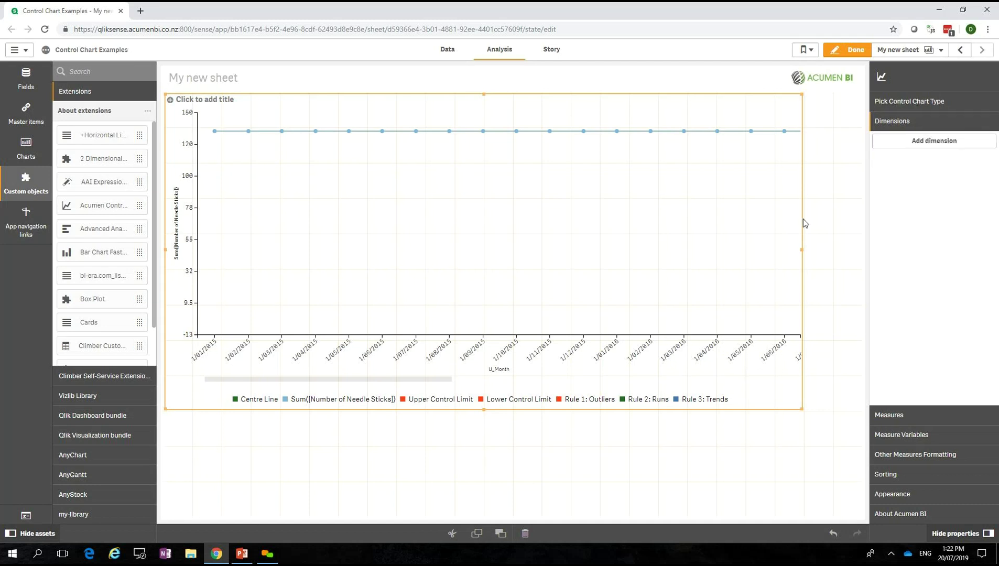
left_click(506, 262)
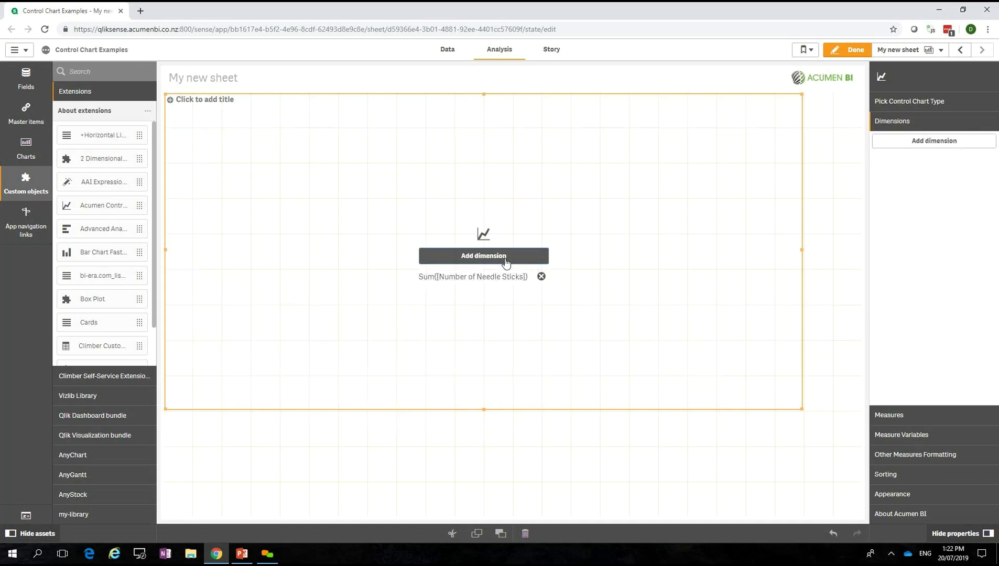
left_click(580, 272)
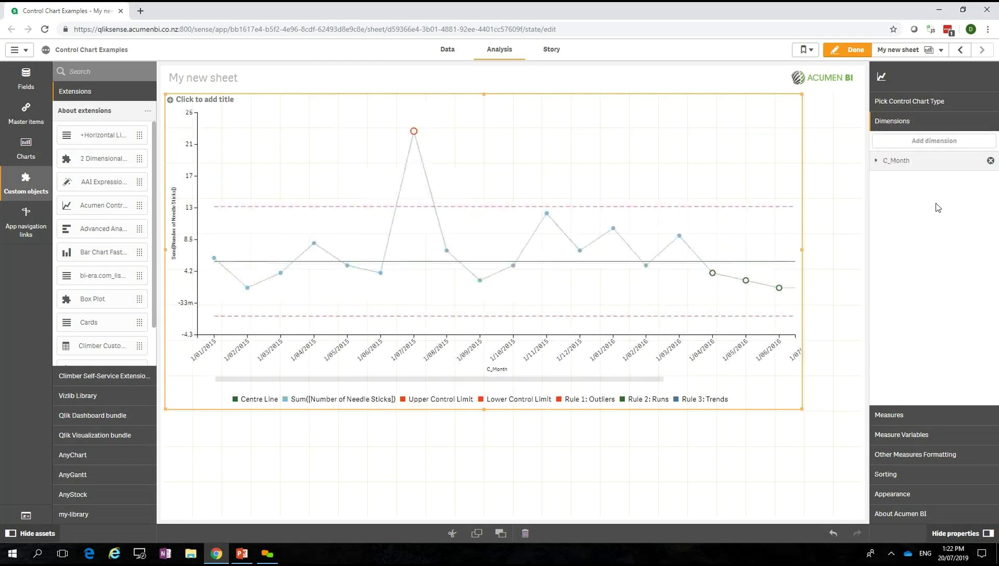
Change the control chart type to C Chart
left_click(913, 103)
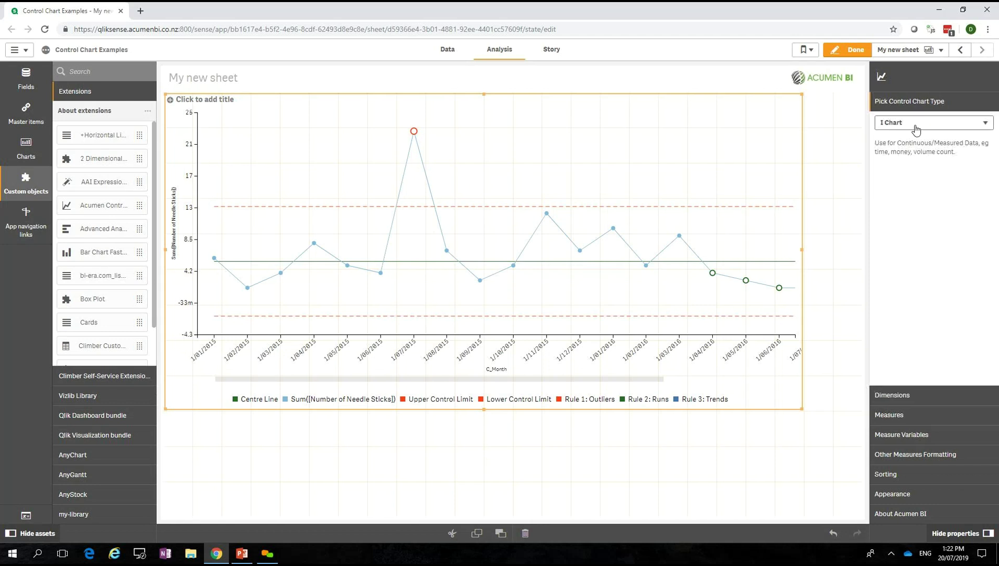
left_click(915, 127)
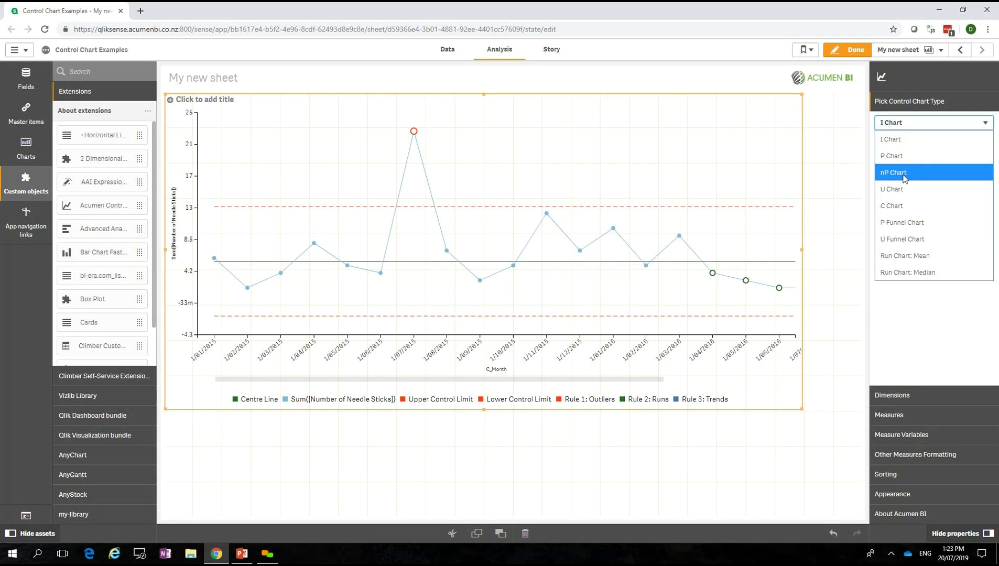
left_click(899, 207)
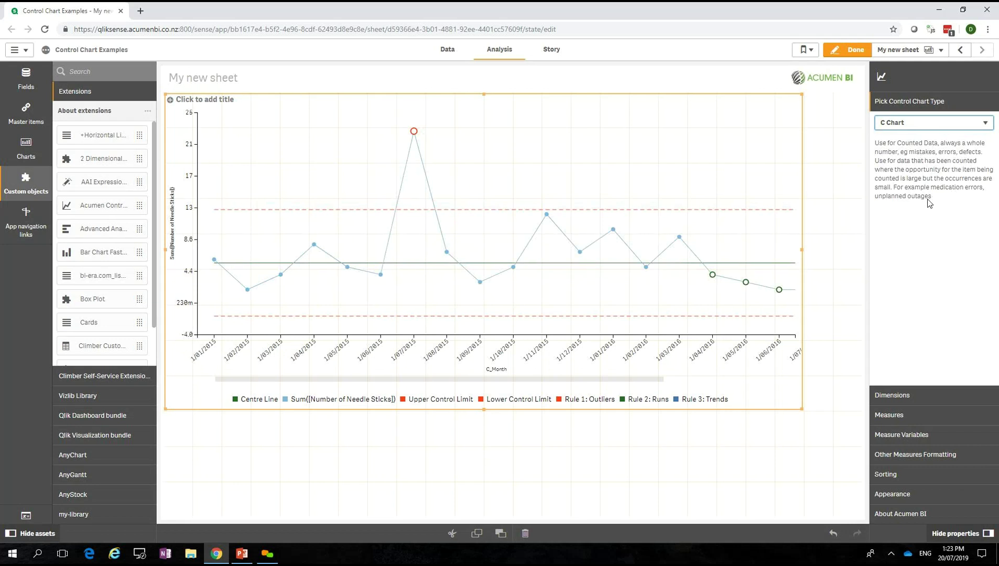
Review the control chart's dimension, measure, measure variable and other measure formatting settings
left_click(919, 400)
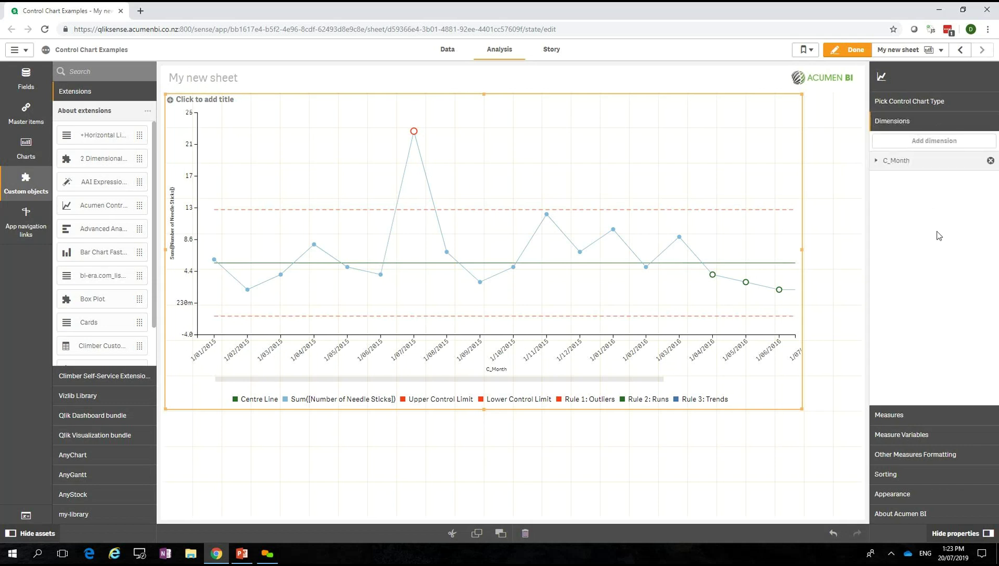
left_click(920, 415)
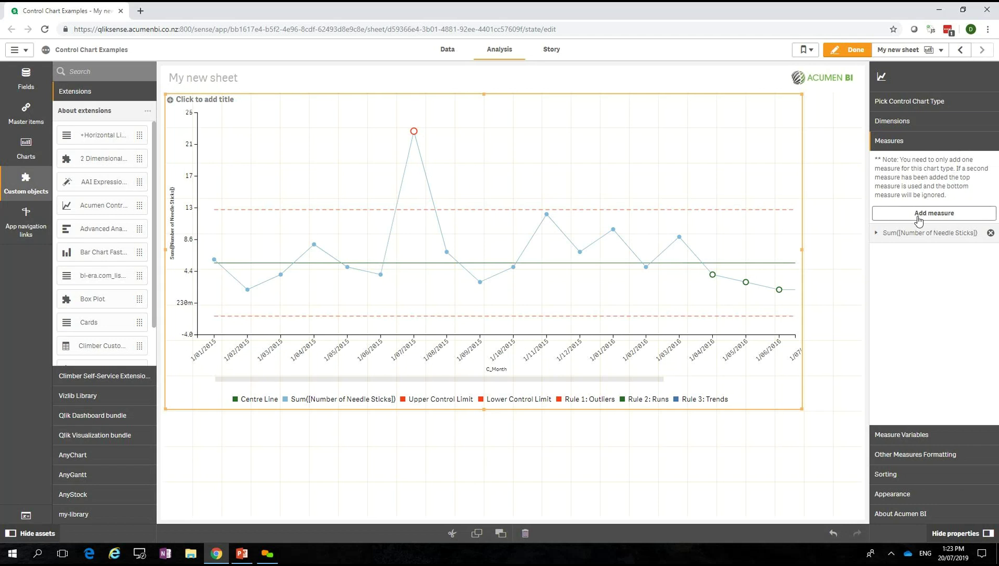
left_click(913, 435)
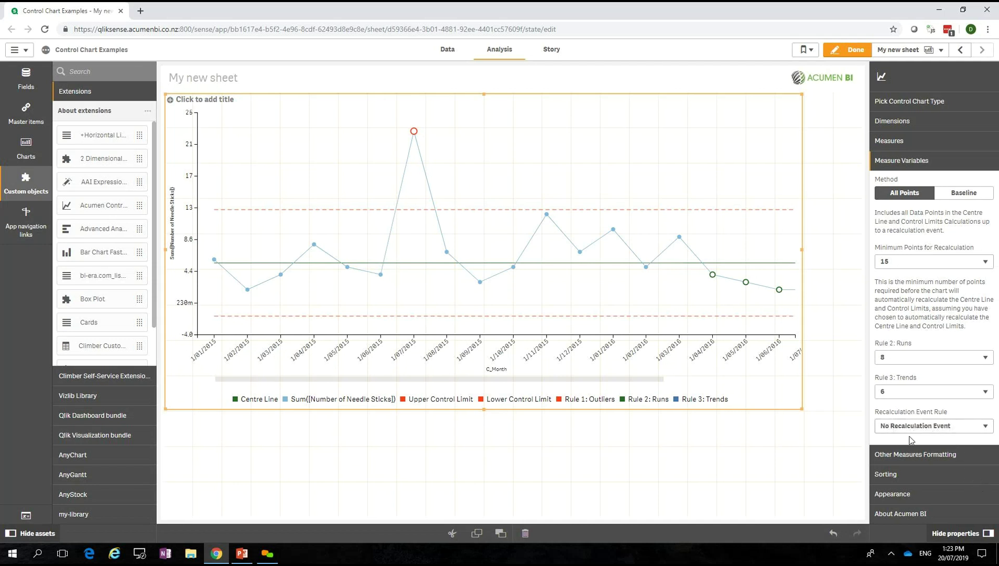
left_click(930, 461)
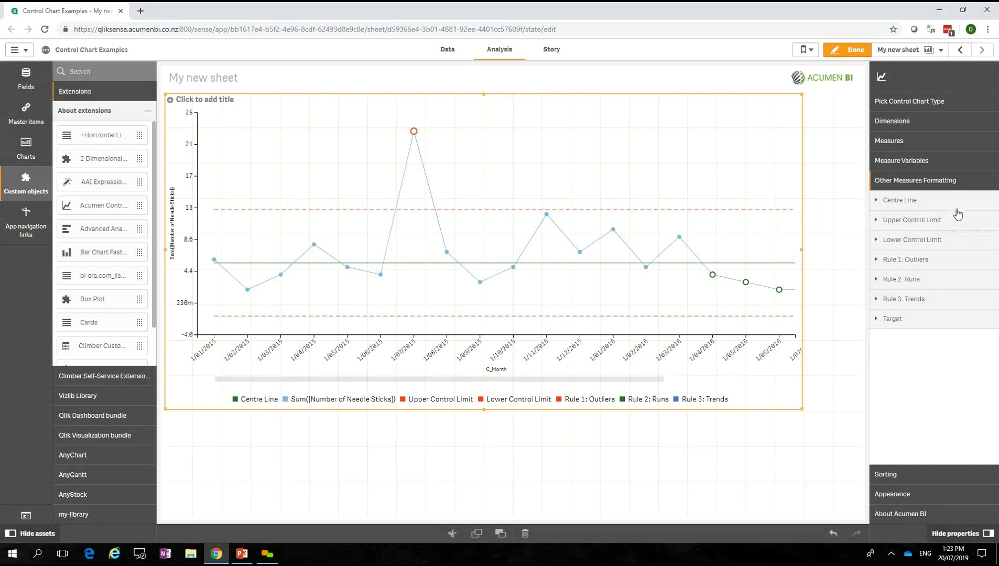
Turn off the x-axis scroll bar so that the chart shows all points
left_click(914, 499)
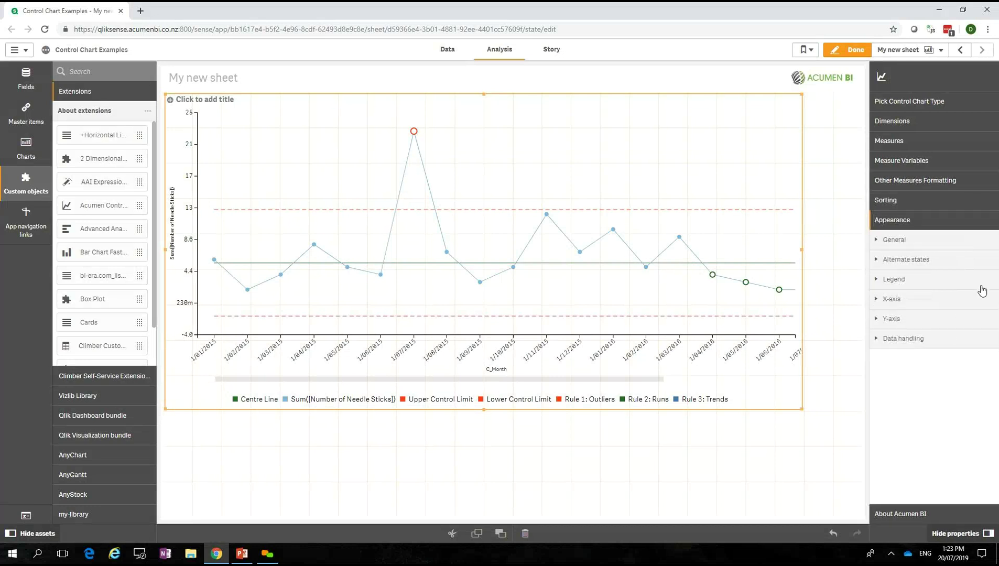
left_click(912, 306)
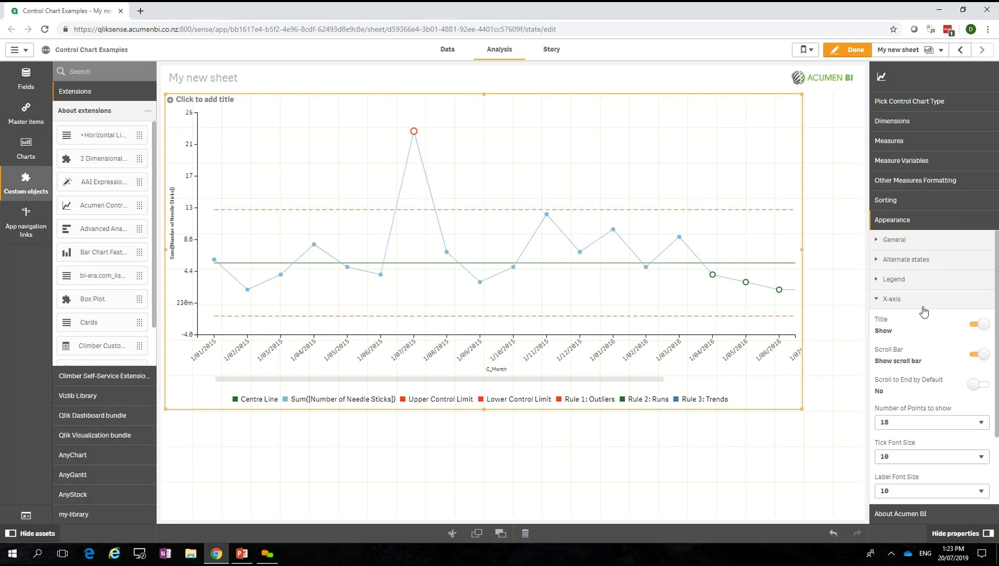
left_click(981, 356)
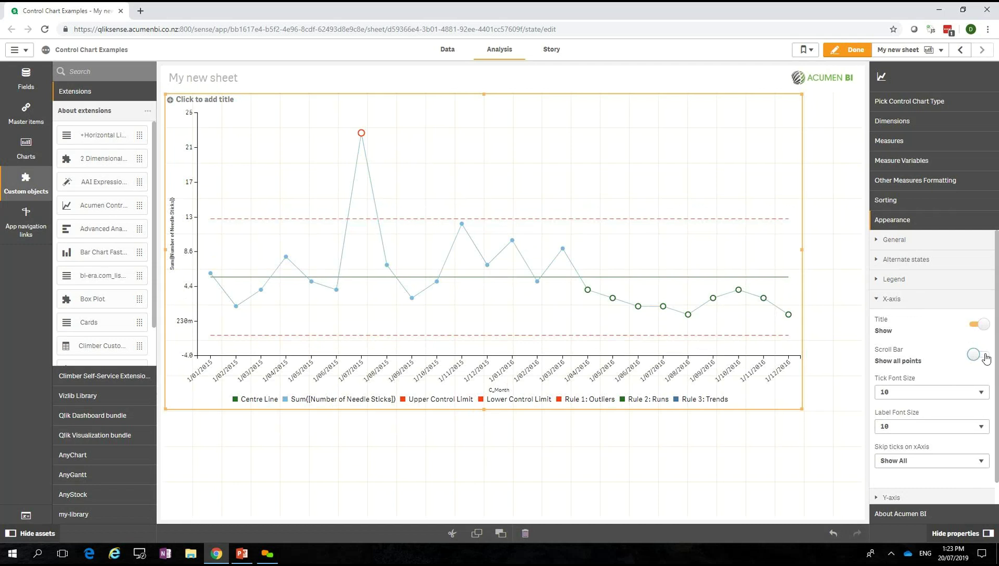
Set the x-axis tick font size to 9 and the tick skipping to Skip One Tick
left_click(944, 399)
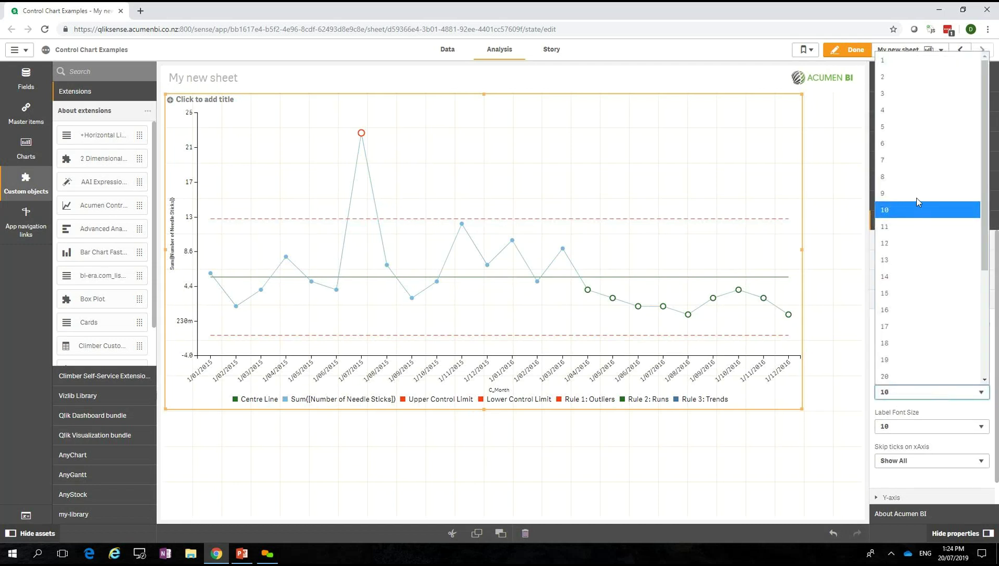
left_click(913, 194)
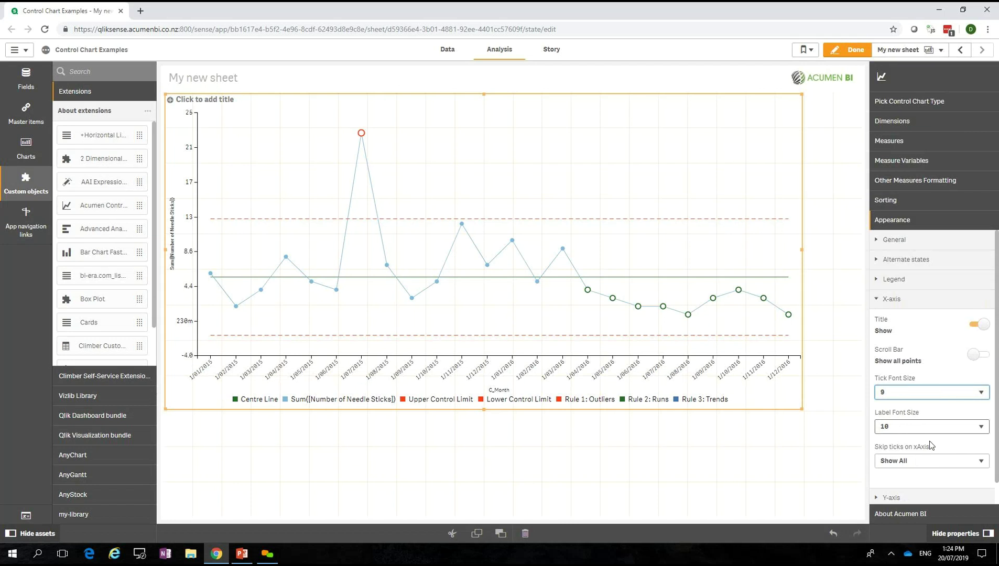
left_click(922, 462)
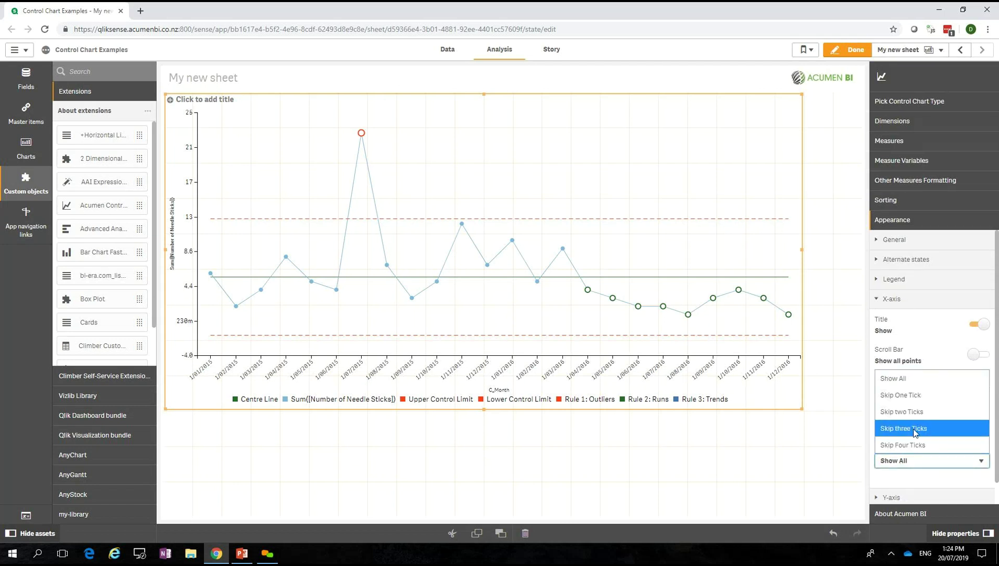
left_click(902, 396)
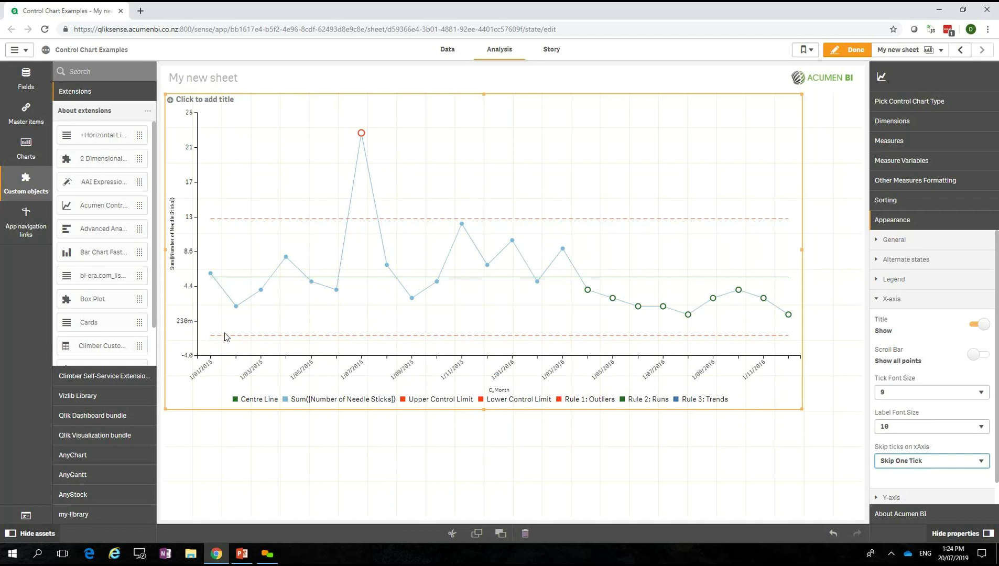
Set the chart's legend position to Right and finish editing the sheet
left_click(893, 279)
left_click(966, 344)
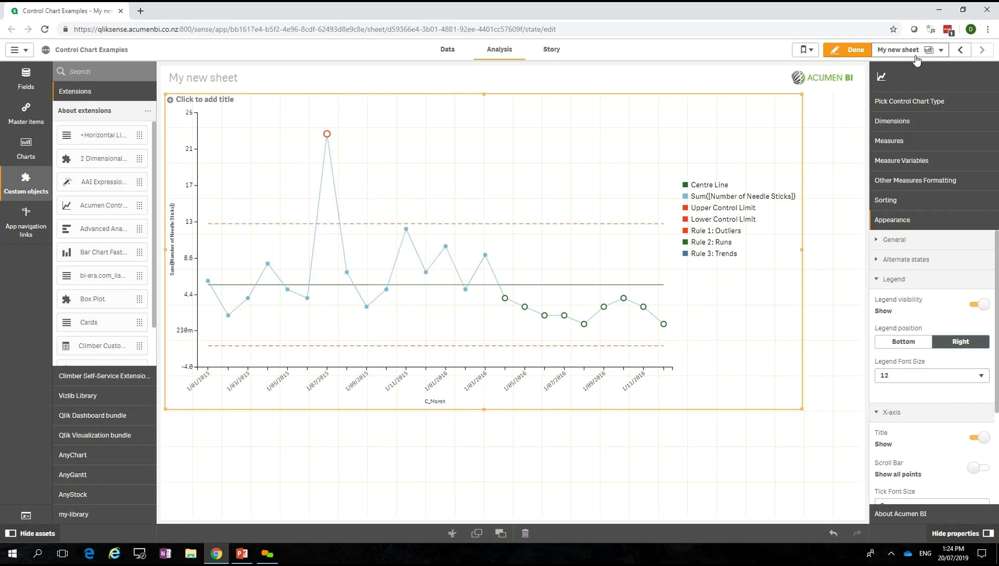
left_click(848, 50)
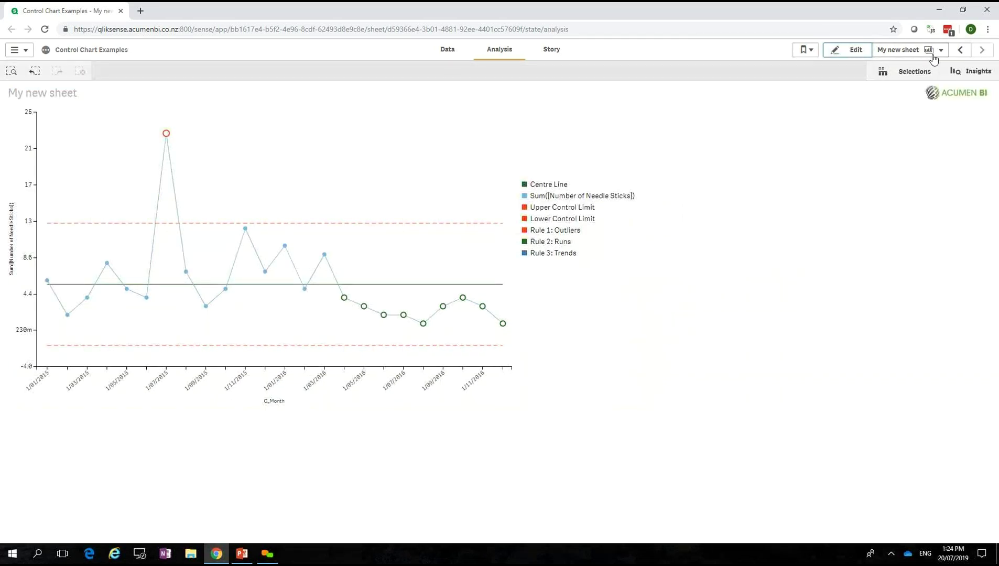
Open the I Control Chart sheet and examine its table of health applications in full screen
left_click(898, 49)
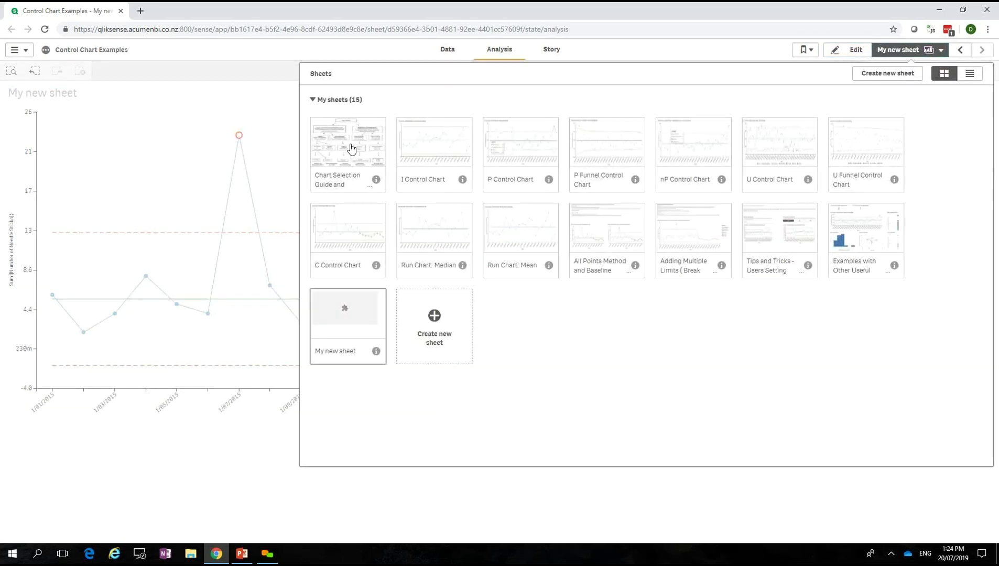
left_click(440, 161)
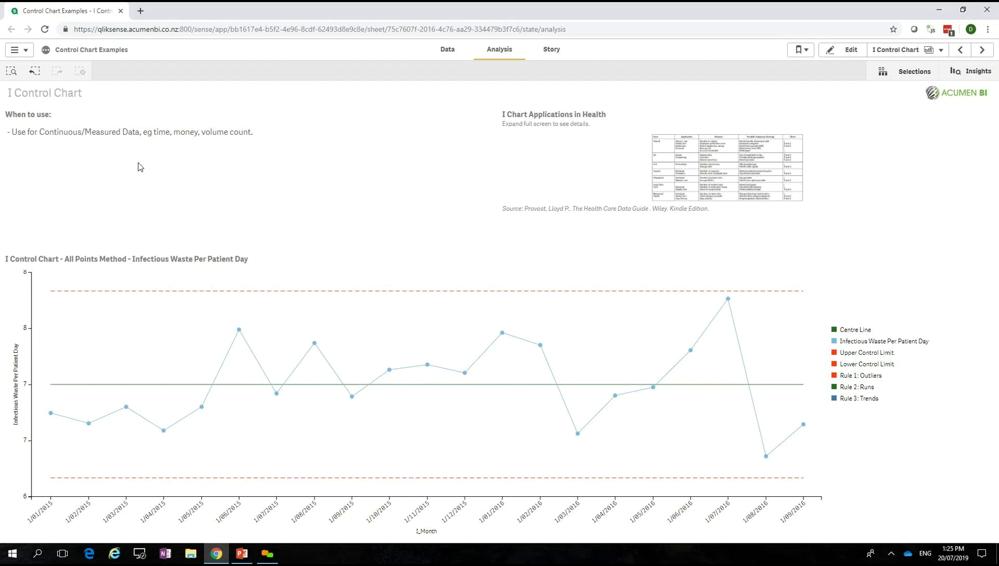
left_click(750, 148)
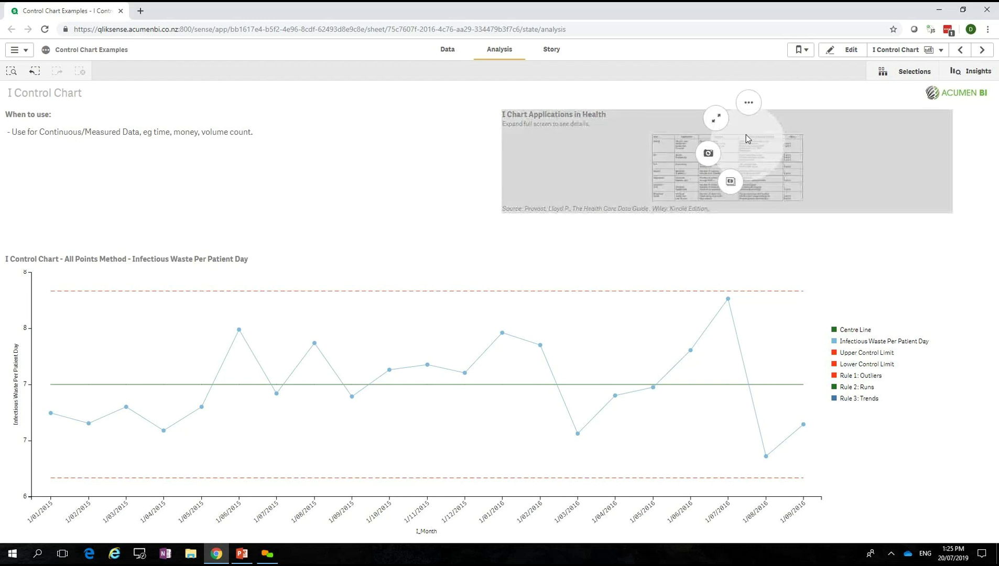
left_click(715, 120)
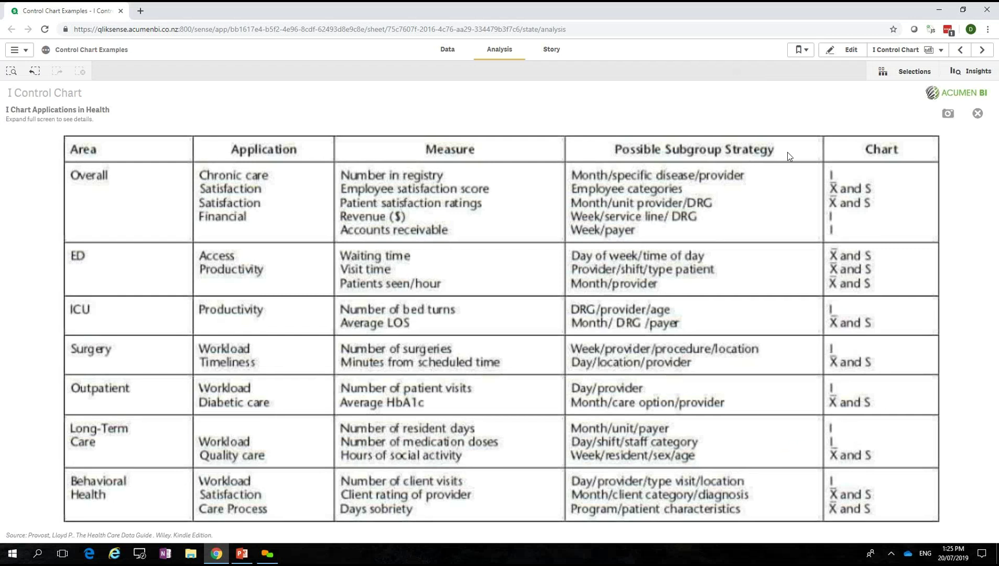
left_click(978, 116)
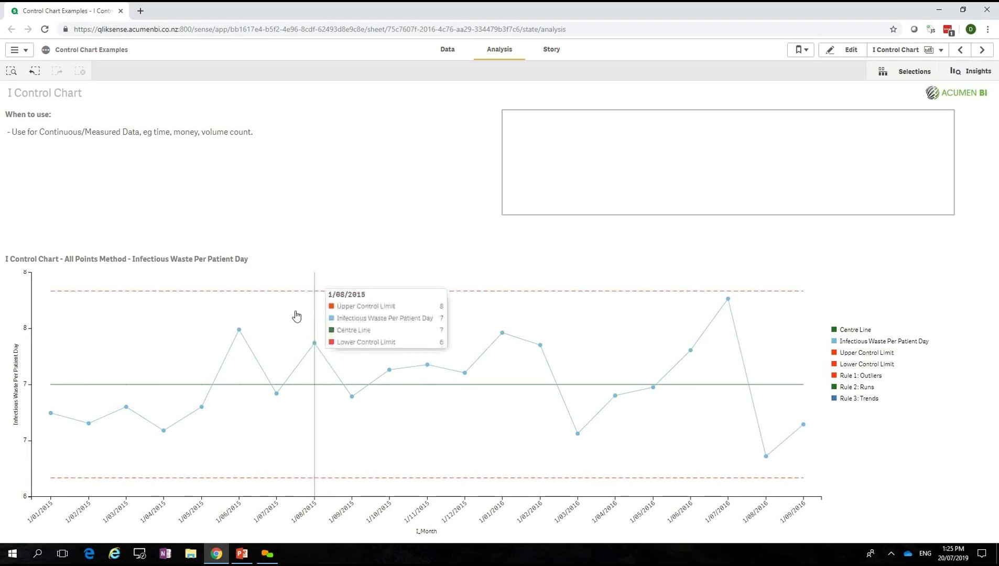
Review the P Control Chart sheet's usage notes and chart values, and move on to the P Funnel Control Chart sheet
left_click(980, 52)
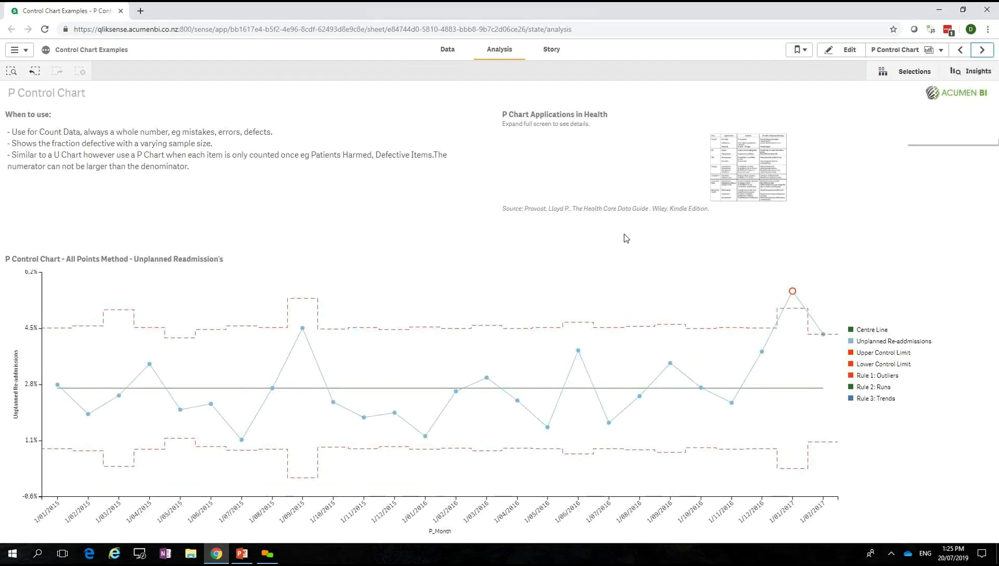
mouse_move(497, 313)
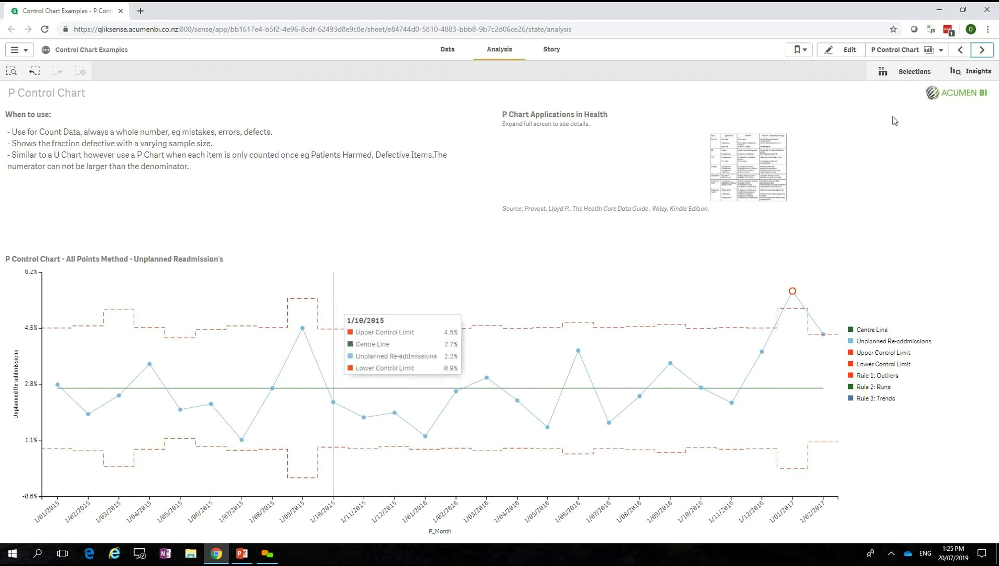
left_click(983, 53)
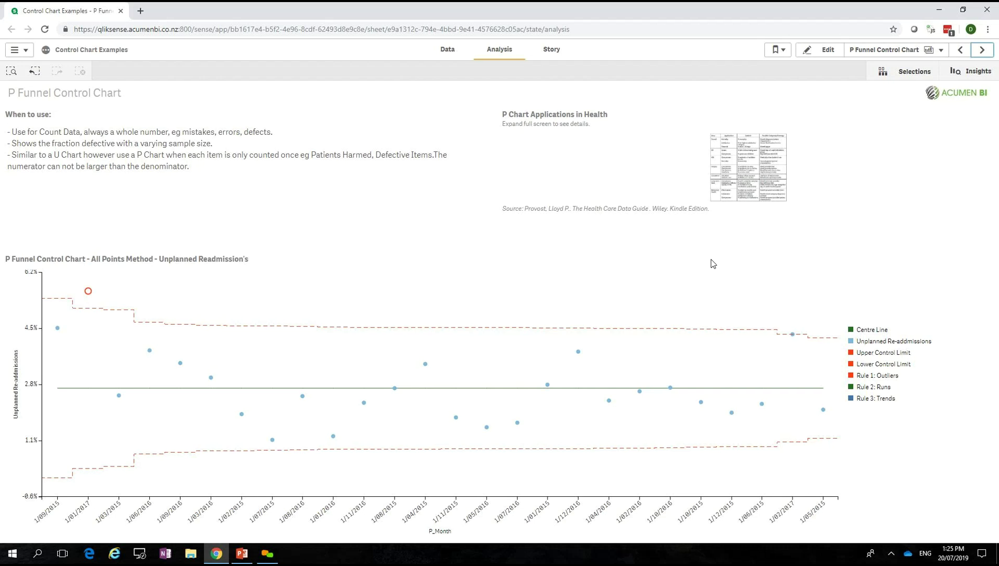
Open the Tips and Tricks - Users Setting Manual Breaks sheet and set the manual break date to '1/01/2016'
left_click(931, 51)
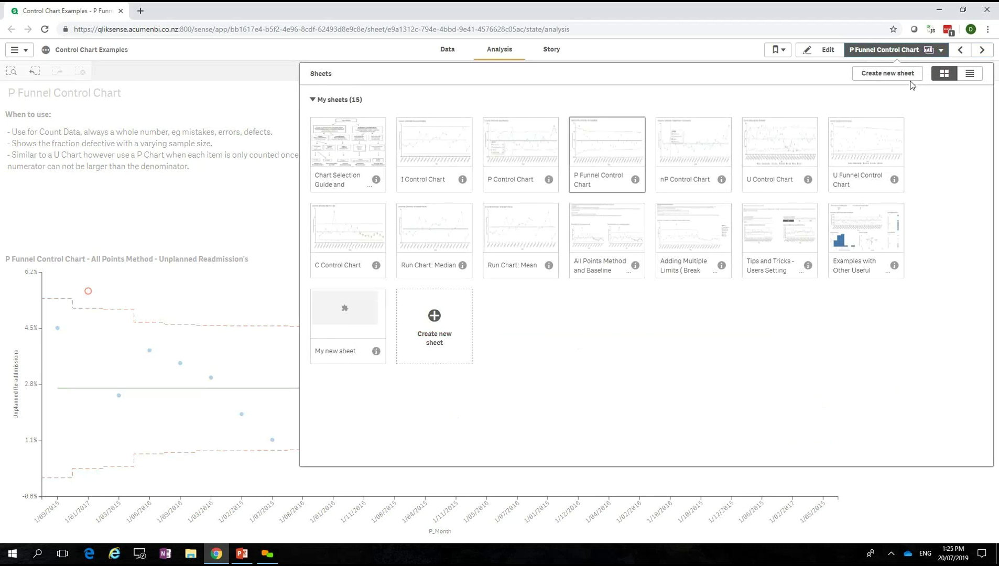
left_click(780, 236)
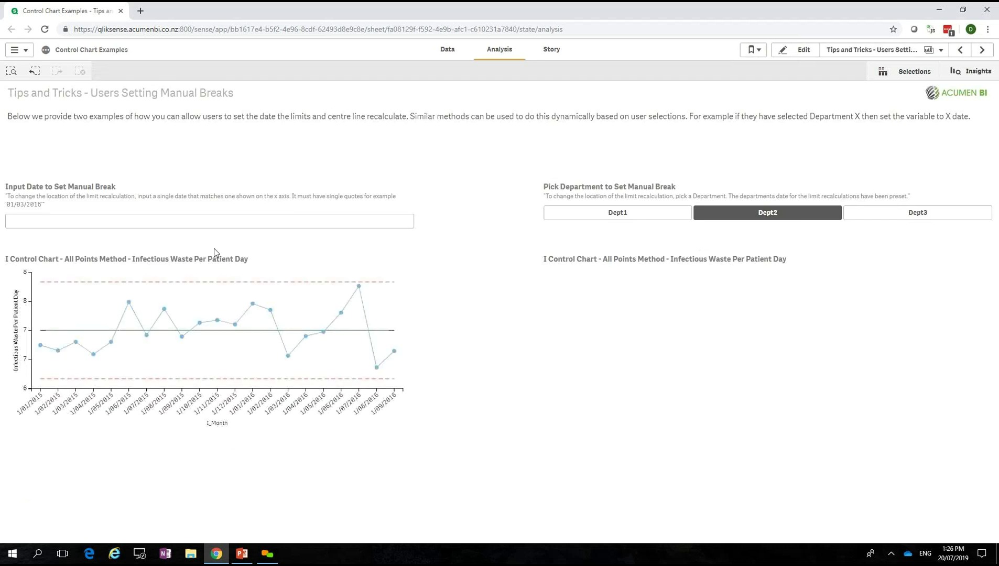
left_click(181, 220)
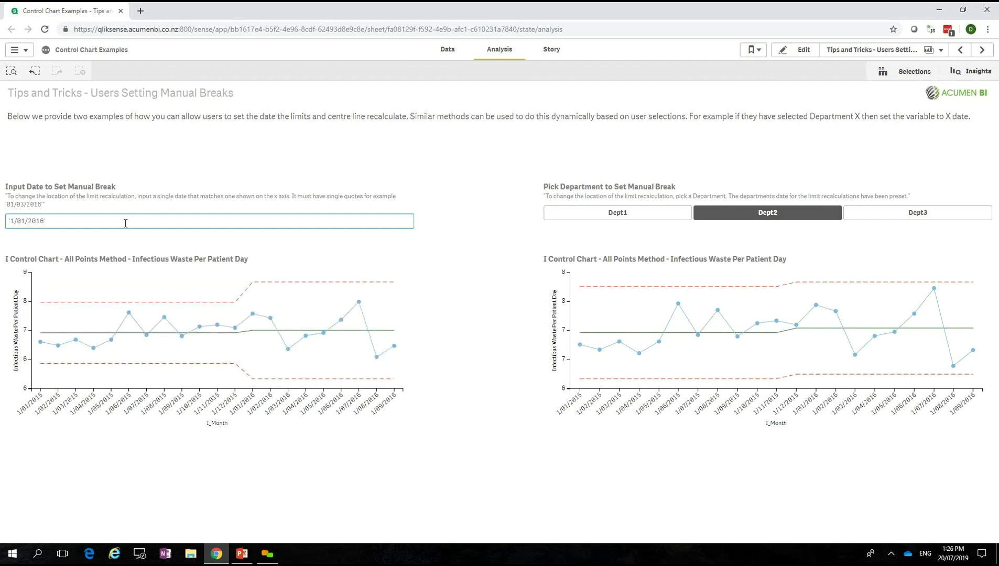
left_click_drag(76, 223, 7, 220)
left_click(212, 251)
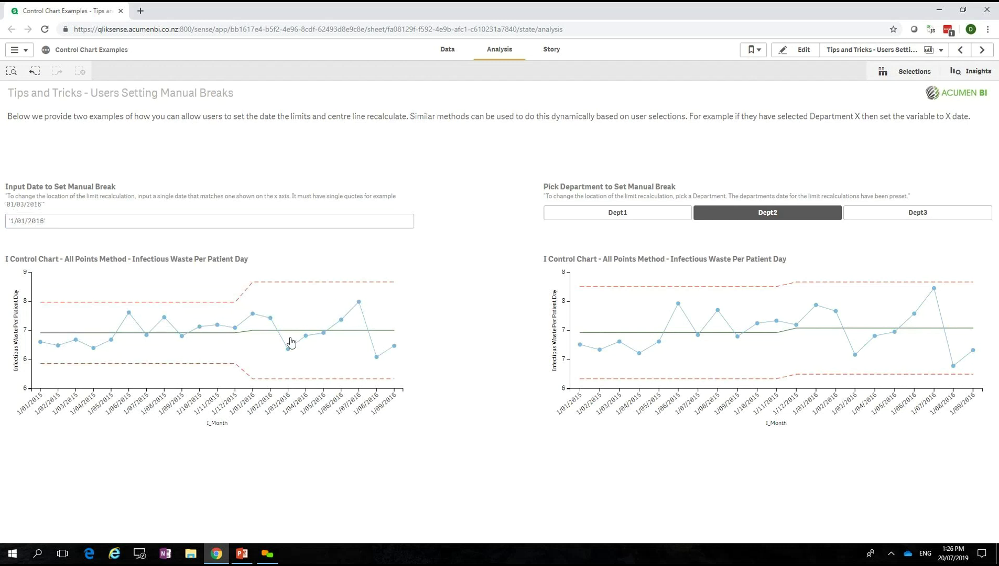
mouse_move(237, 329)
Switch the department that sets the manual break to Dept1, Dept2 and finally Dept3
left_click(616, 216)
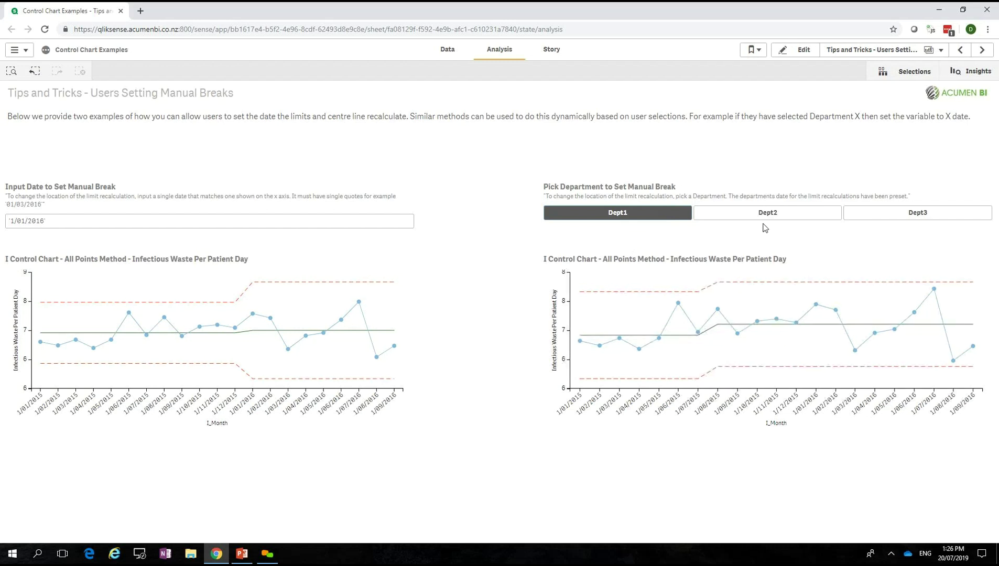
left_click(788, 218)
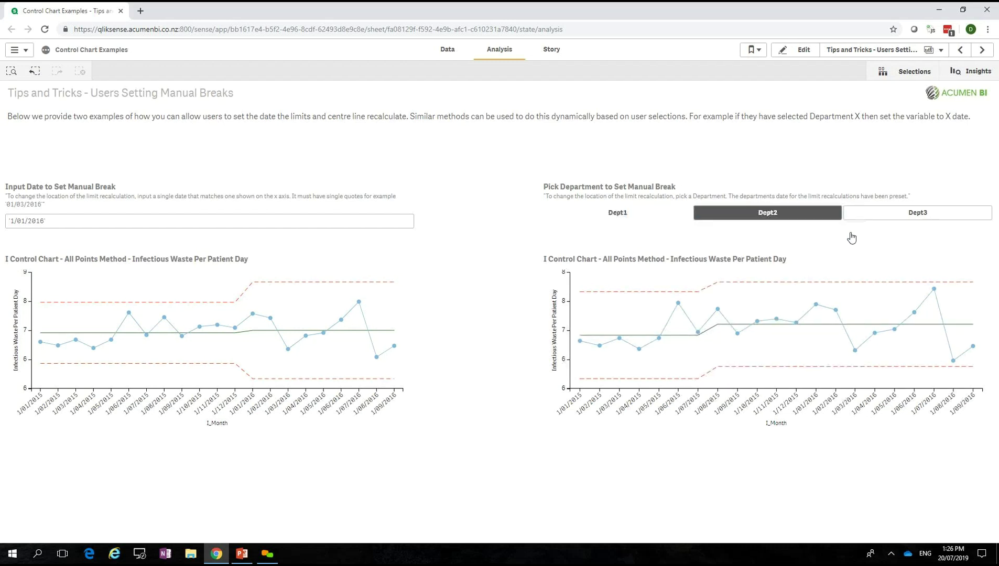
left_click(915, 217)
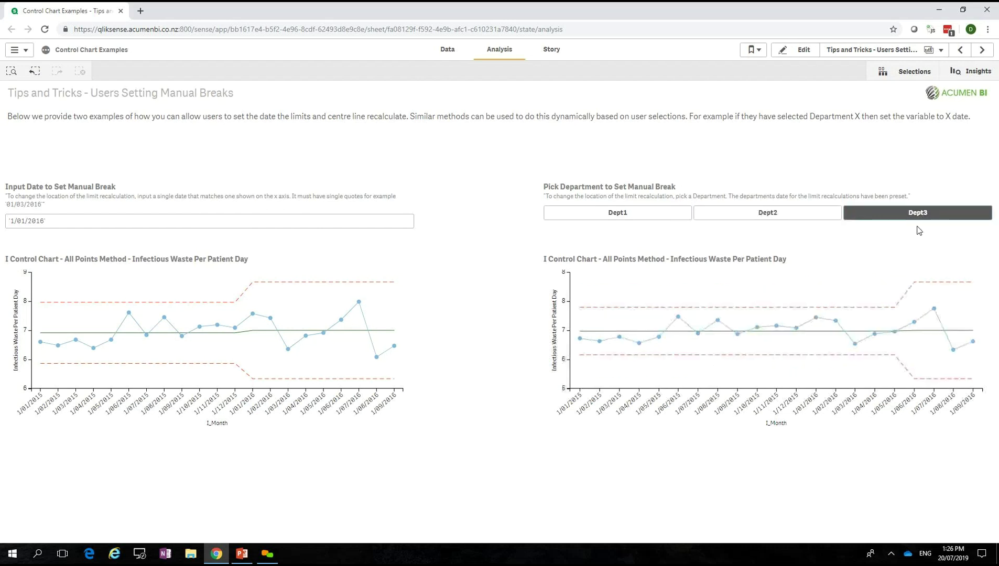